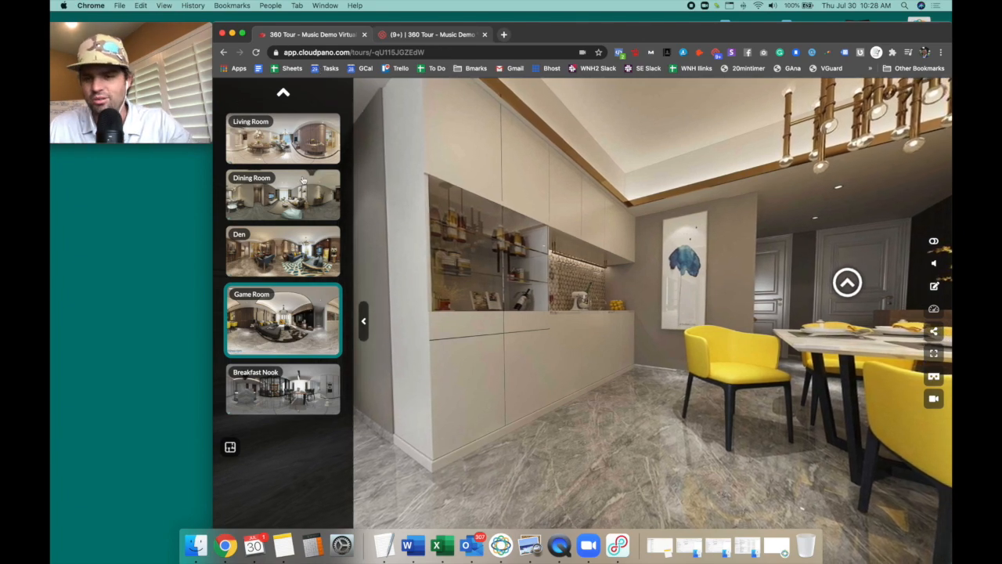
# Turn the panorama view toward the hallway door.
pyautogui.moveTo(592, 264); pyautogui.dragTo(694, 264)
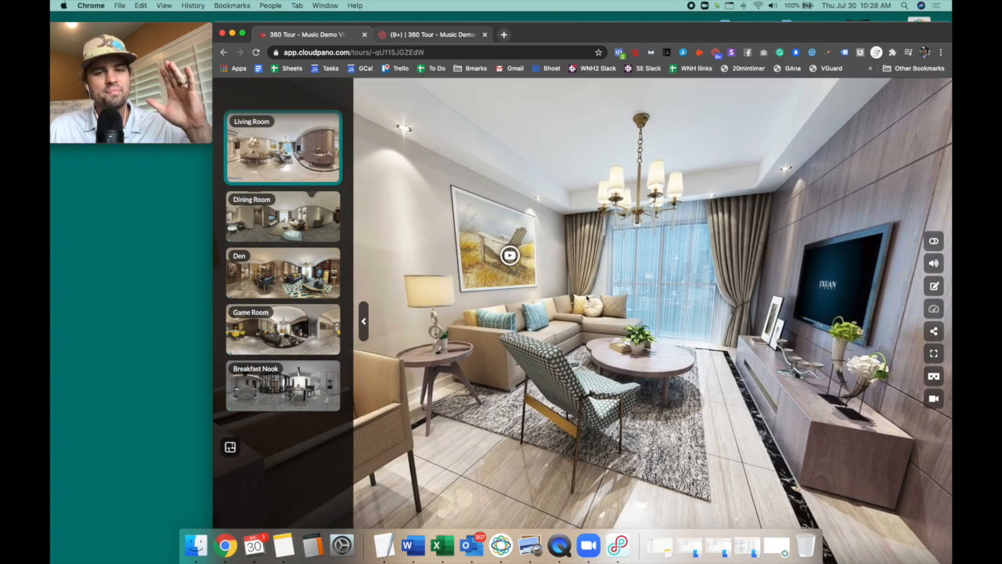
# Switch through the Dining Room and Den thumbnails to the Game Room and look around it.
pyautogui.click(270, 224)
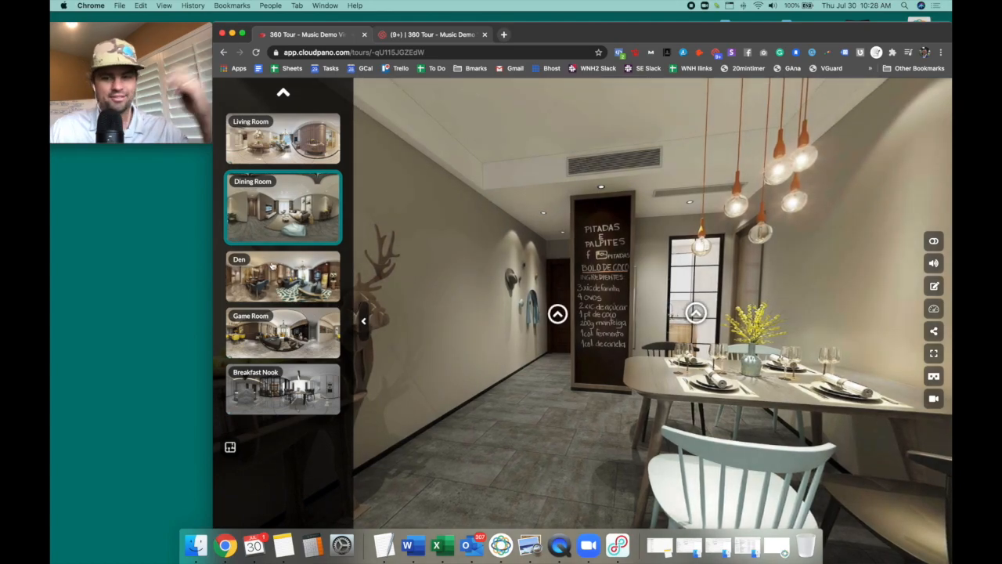
pyautogui.click(271, 266)
pyautogui.click(295, 321)
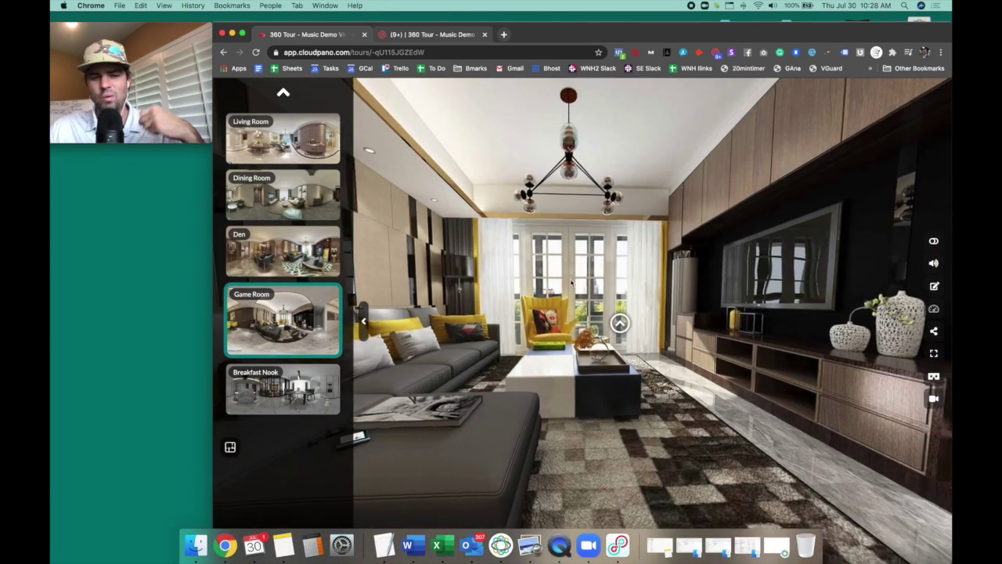
pyautogui.moveTo(571, 282); pyautogui.dragTo(646, 314)
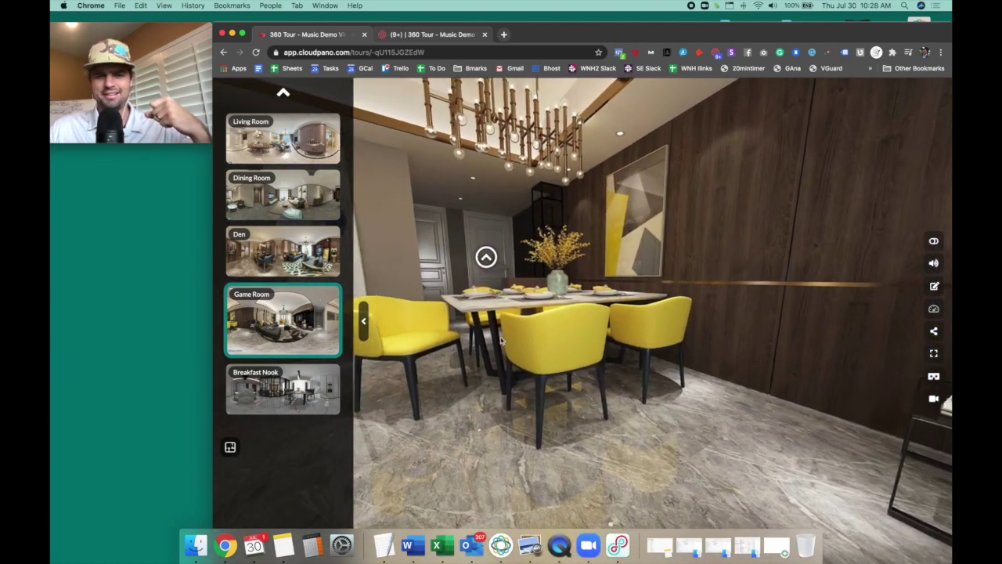
pyautogui.moveTo(501, 339); pyautogui.dragTo(545, 335)
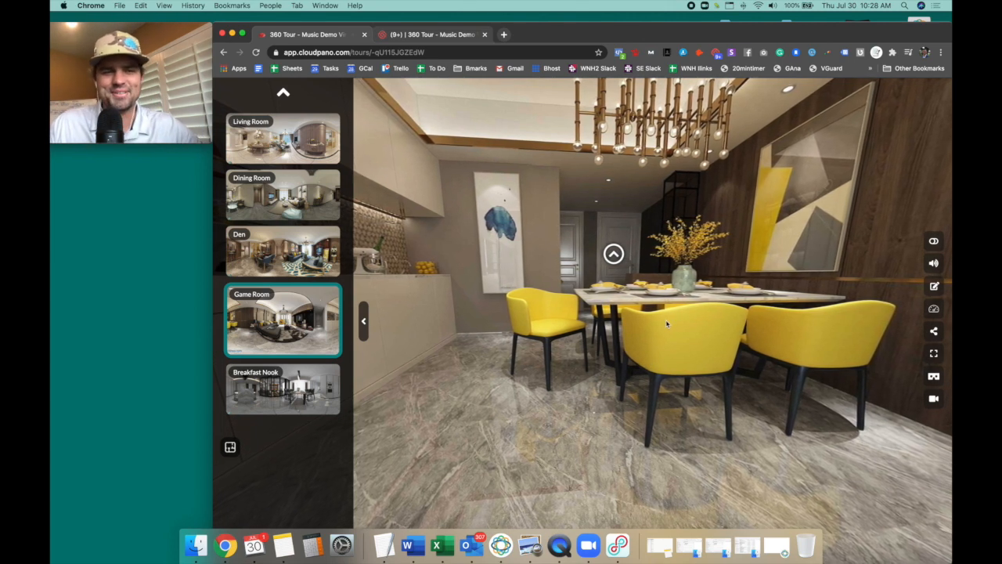
# Toggle the ambient sound speaker icon off, on, and off again, leaving it muted.
pyautogui.click(931, 265)
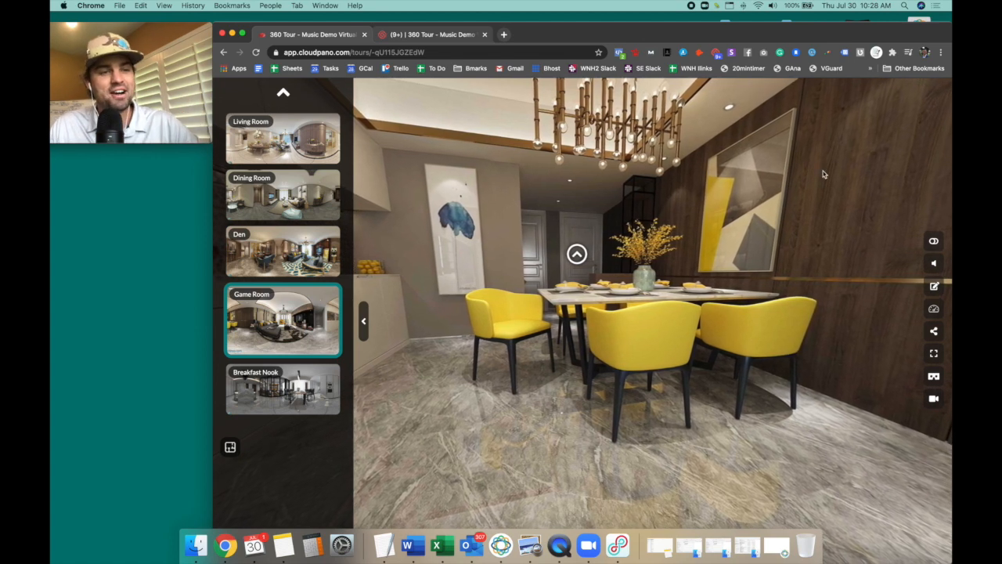
pyautogui.click(939, 263)
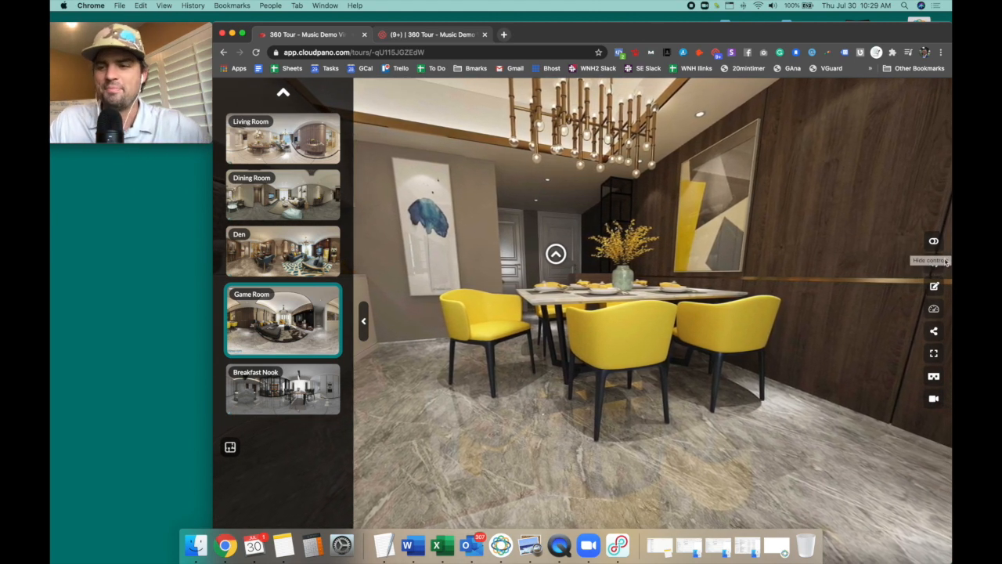
pyautogui.click(939, 264)
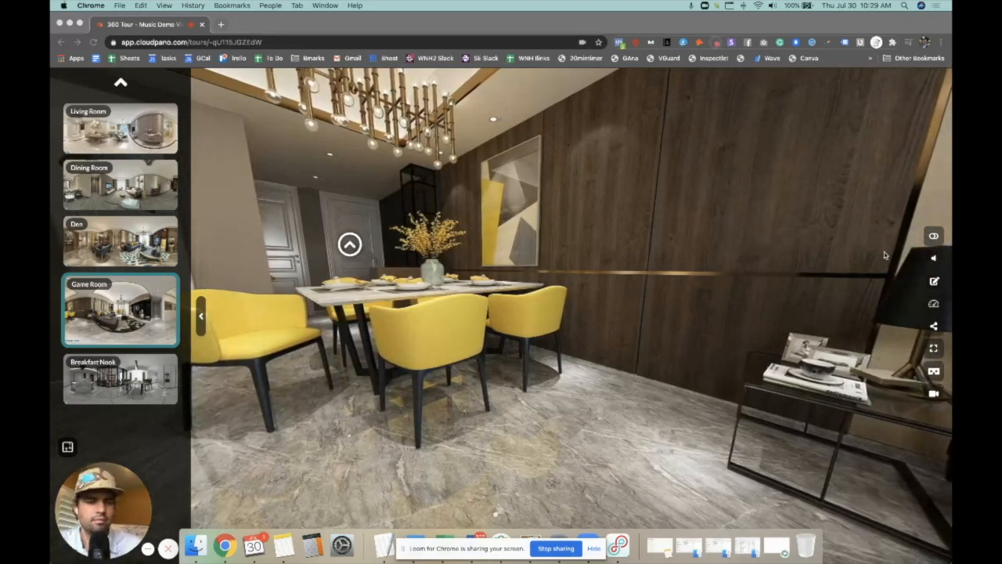
# Open the tour for editing via the Edit Tour pencil icon.
pyautogui.click(933, 282)
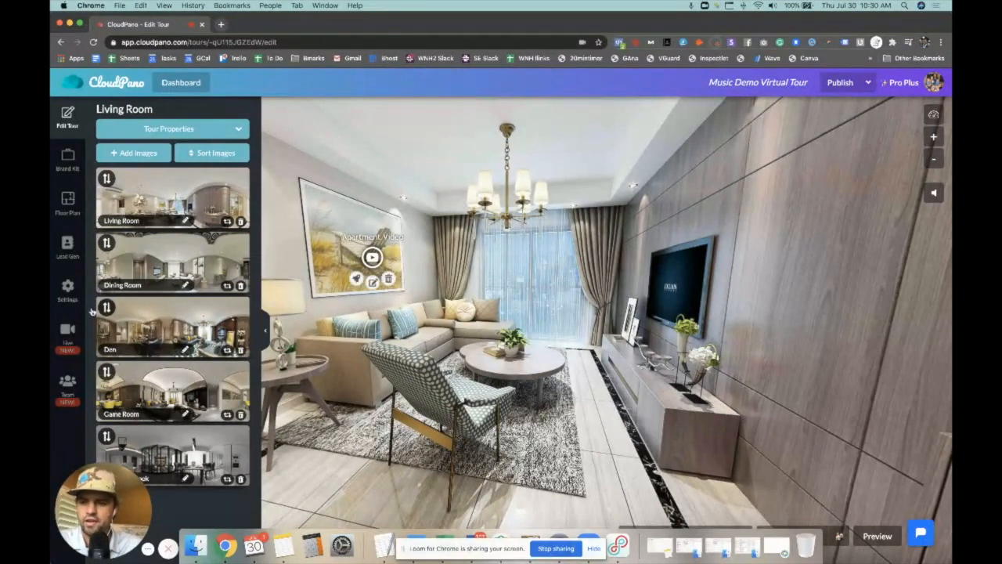
# From tour Settings, choose 'Choose from Library' for the ambient soundscape.
pyautogui.click(69, 297)
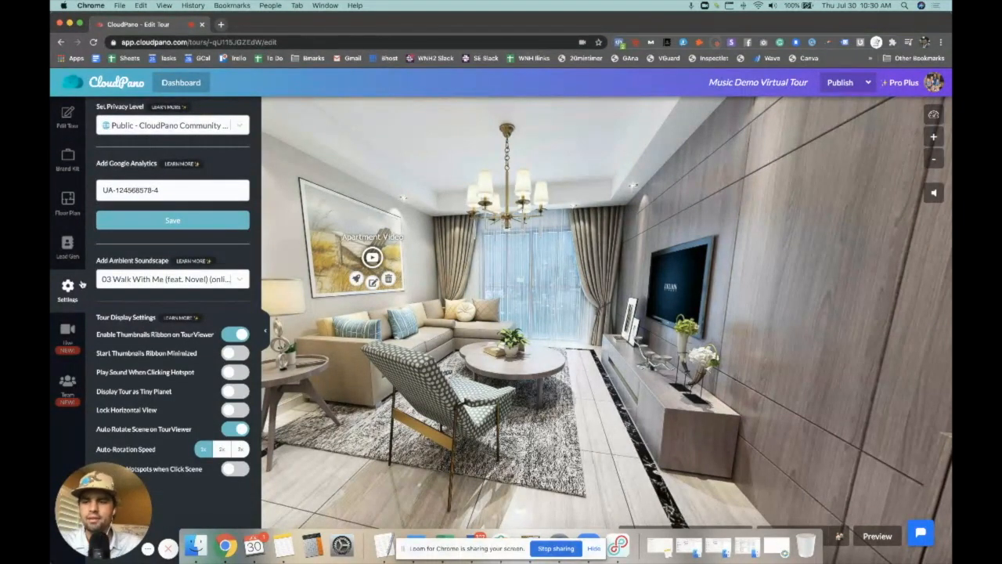
pyautogui.click(240, 279)
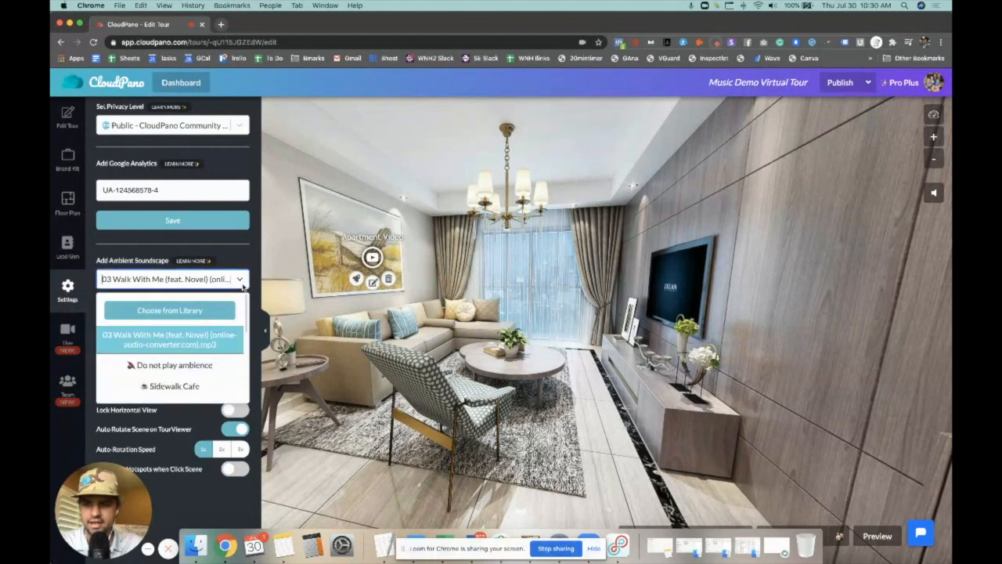
pyautogui.click(205, 312)
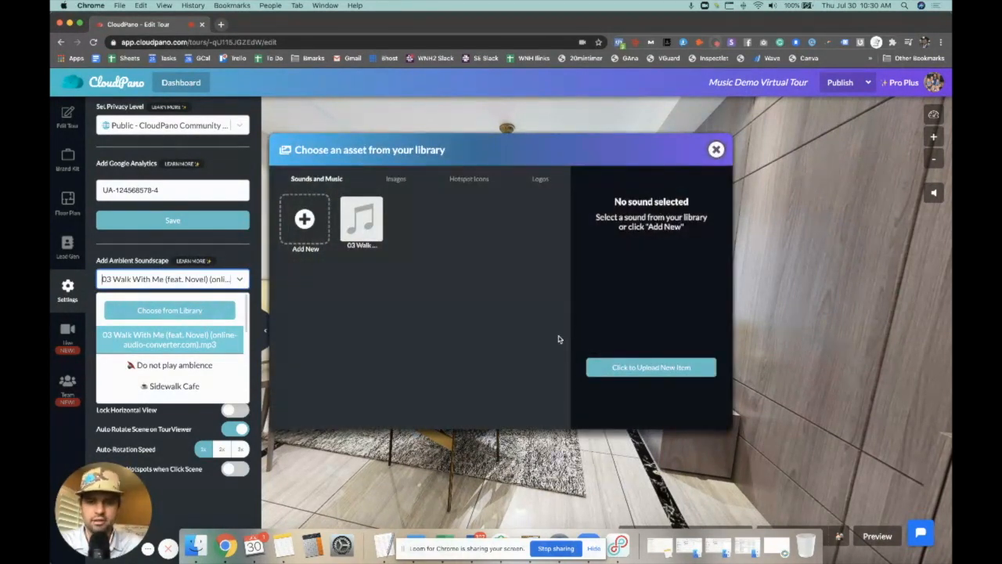
# Upload the '03 Walk With Me' MP3 to the library and use it as the ambient soundscape.
pyautogui.click(306, 220)
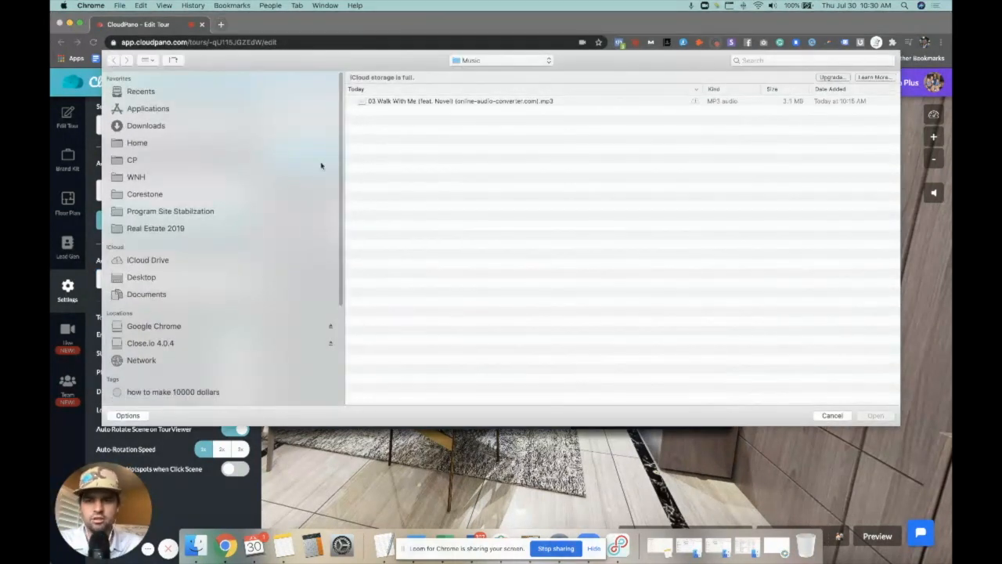
pyautogui.click(453, 102)
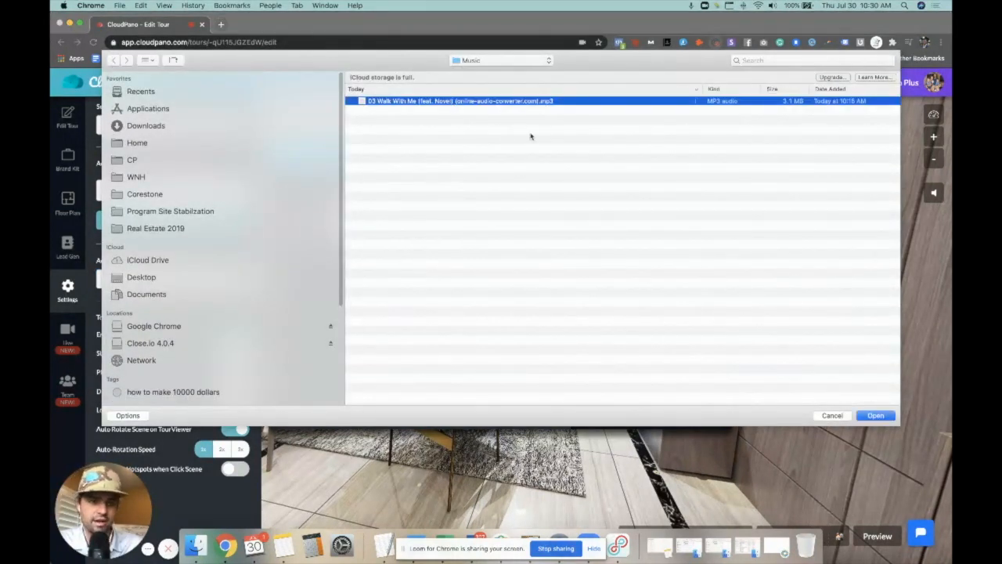
pyautogui.click(831, 416)
pyautogui.click(362, 219)
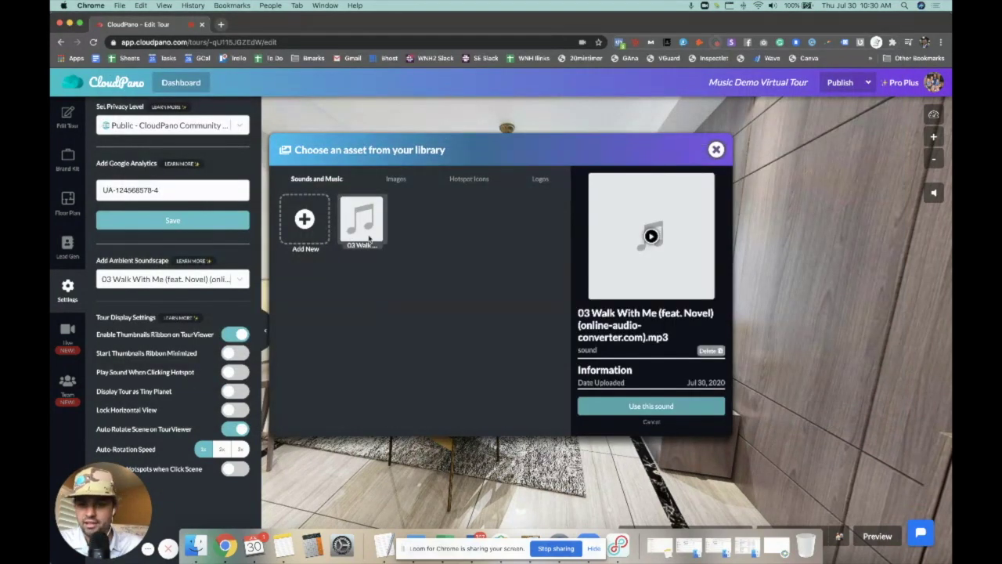
pyautogui.click(624, 405)
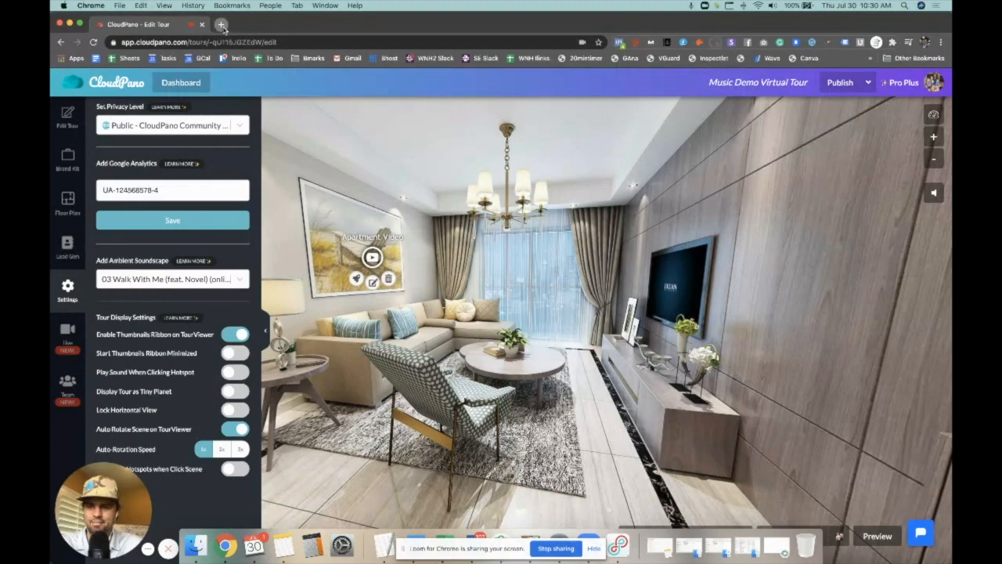
pyautogui.click(221, 25)
pyautogui.write('CLOU')
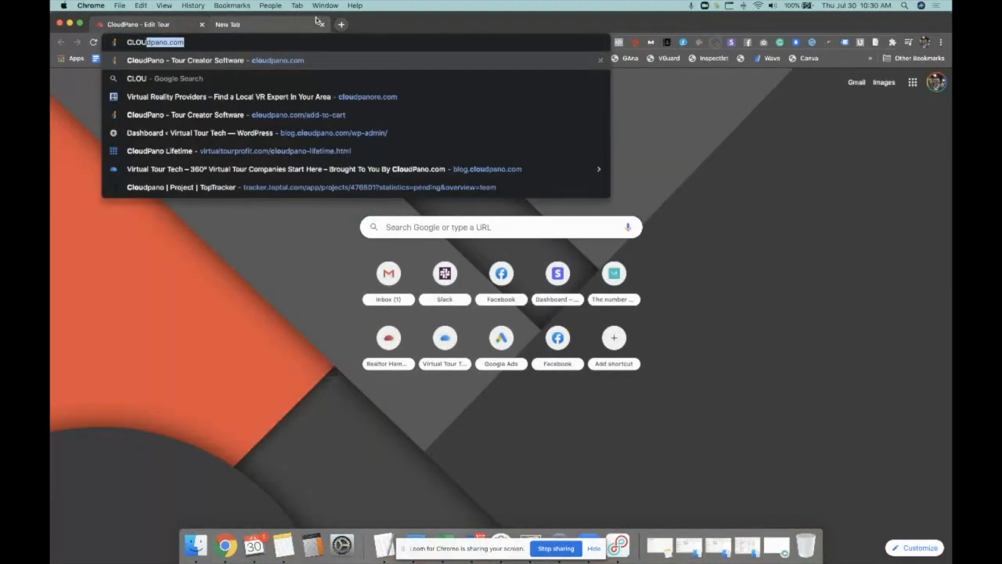
# Load the CloudPano website showing the Pro Plus upgrade page.
pyautogui.press('Return')
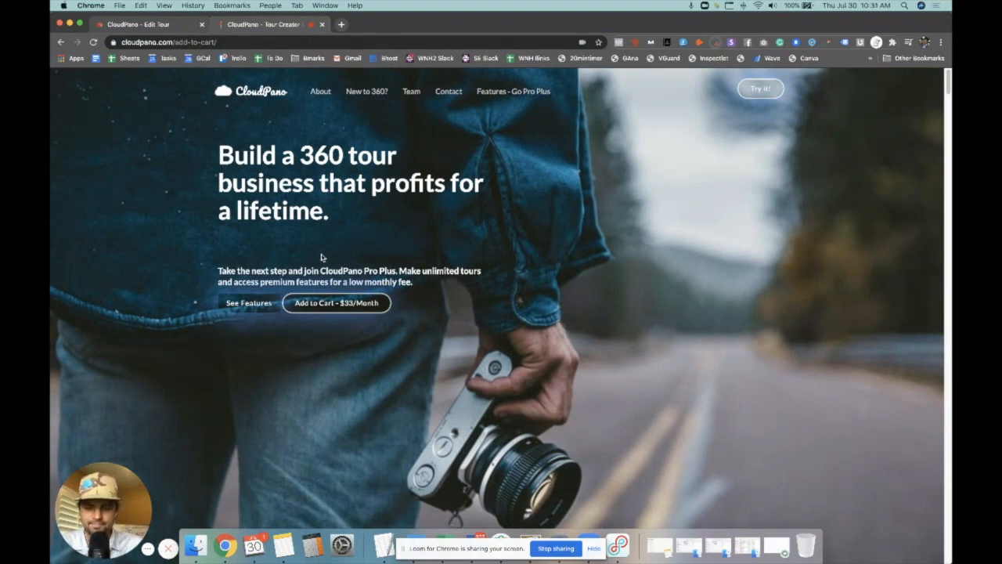
pyautogui.click(341, 24)
pyautogui.write('virtualtourprofit.com')
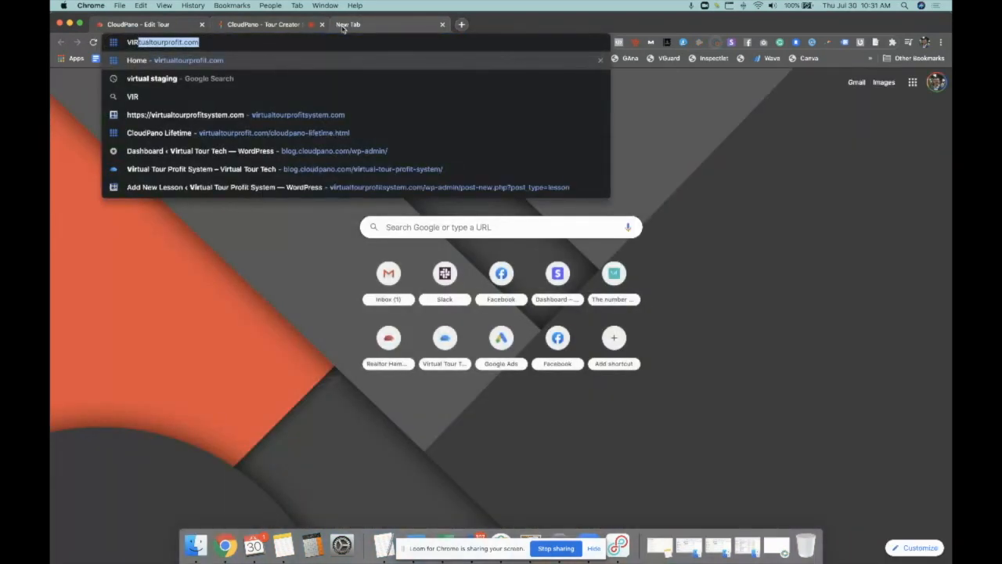
# Load virtualtourprofit.com, then return to the CloudPano Pro Plus tab.
pyautogui.press('Return')
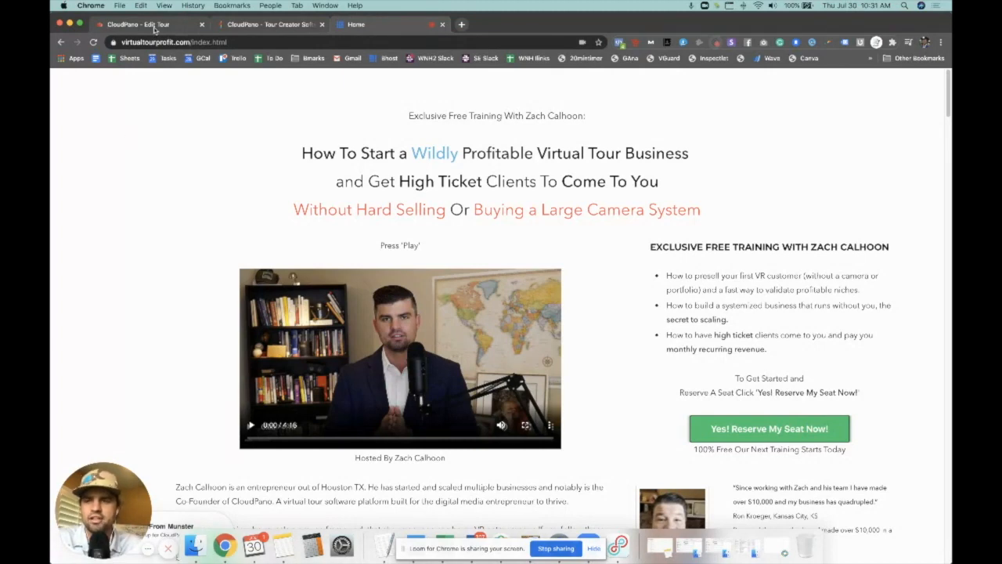
pyautogui.click(228, 27)
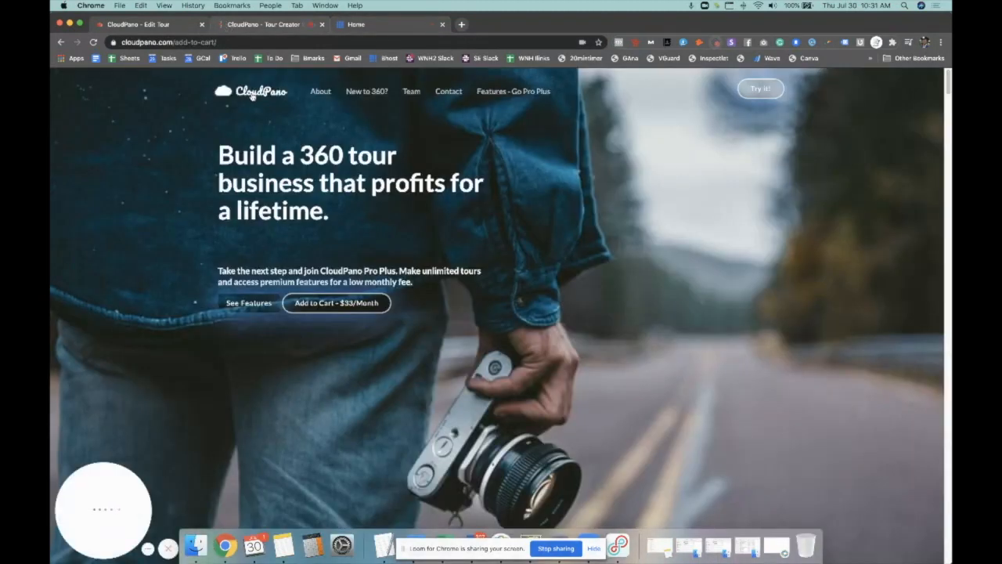